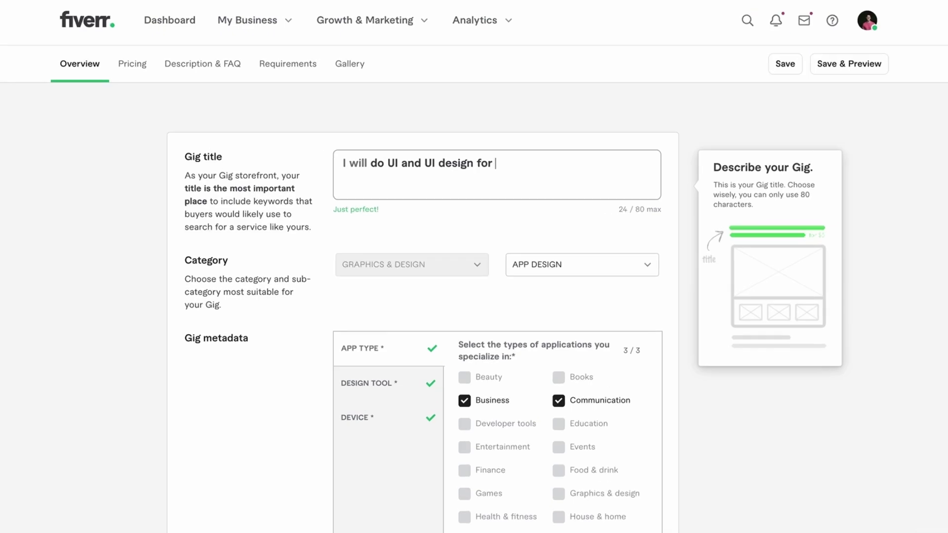
Type the gig title ending 'for iOS and iPhone USA', correcting the iPhone capitalization
{"action": "type", "text": "iOS and iPhone"}
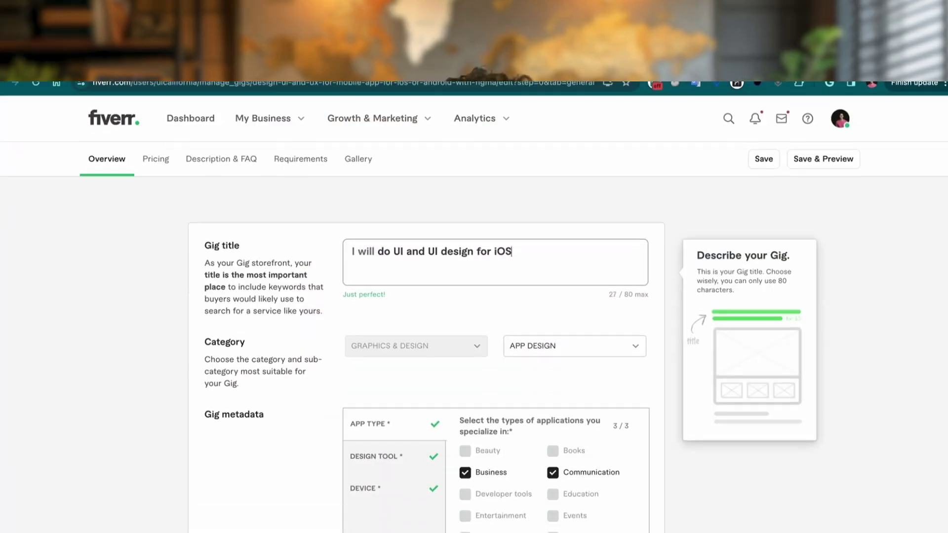
{"action": "type", "text": "and iPhone"}
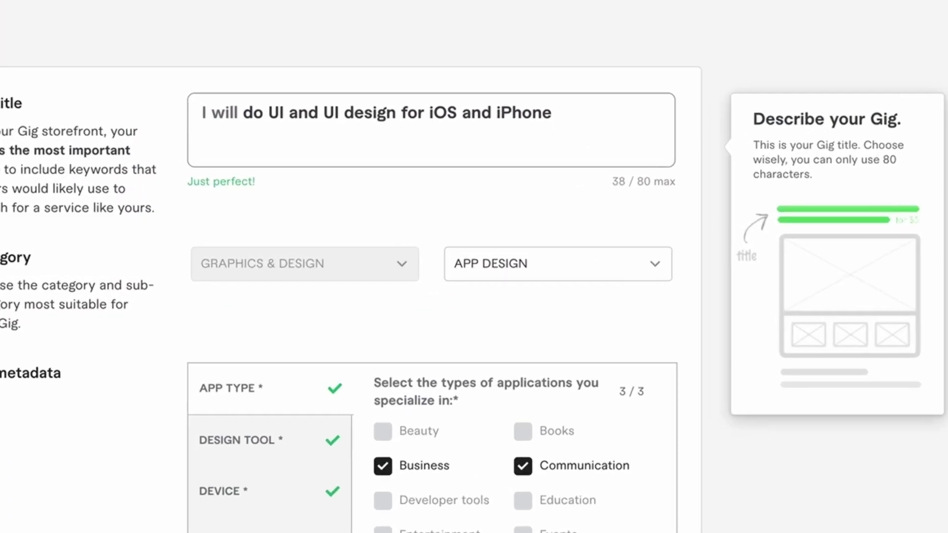
{"action": "type", "text": " USA"}
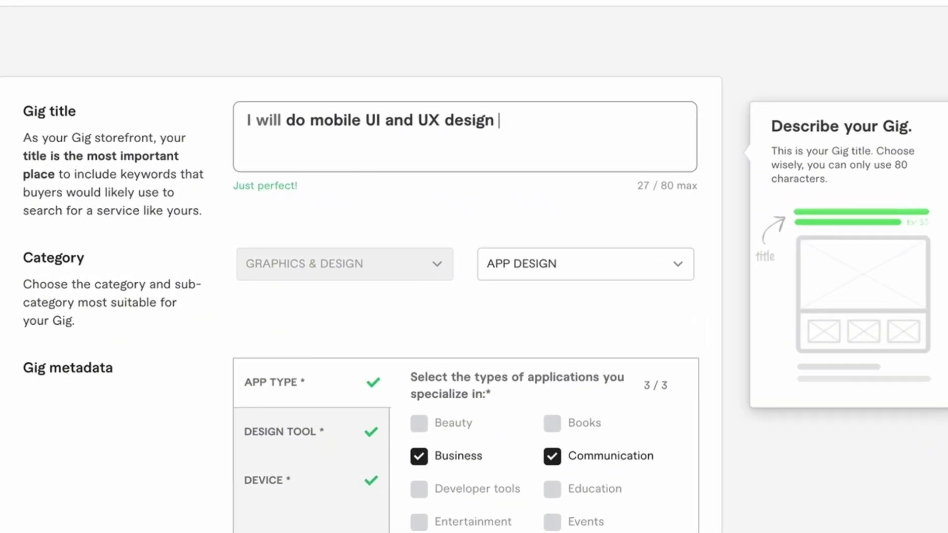
{"action": "type", "text": "for "}
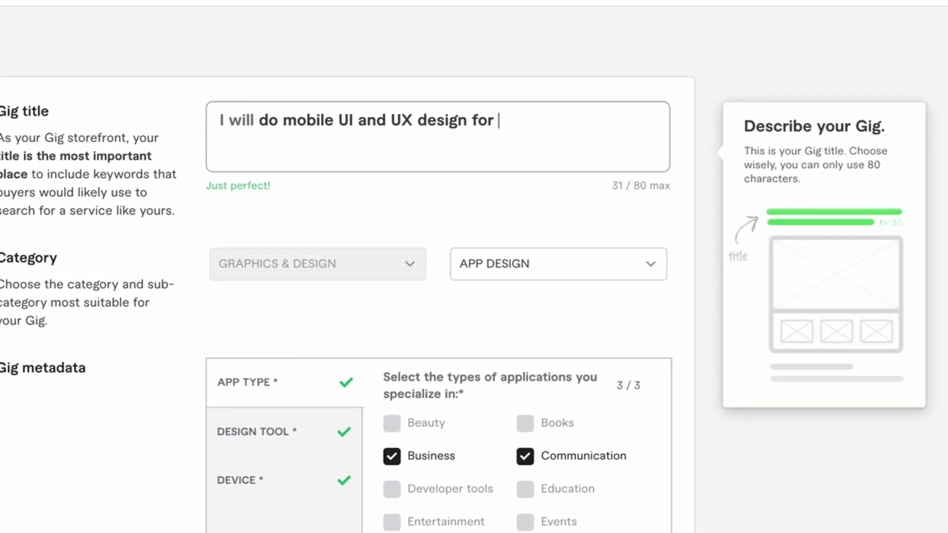
{"action": "type", "text": "iOS and ip"}
{"action": "key", "text": "BackSpace"}
{"action": "type", "text": "Phone"}
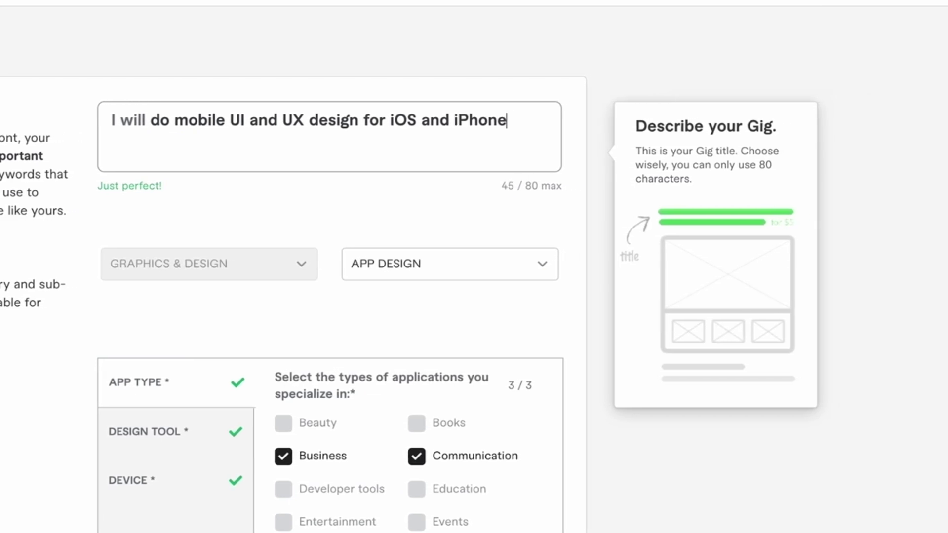
{"action": "type", "text": " USA"}
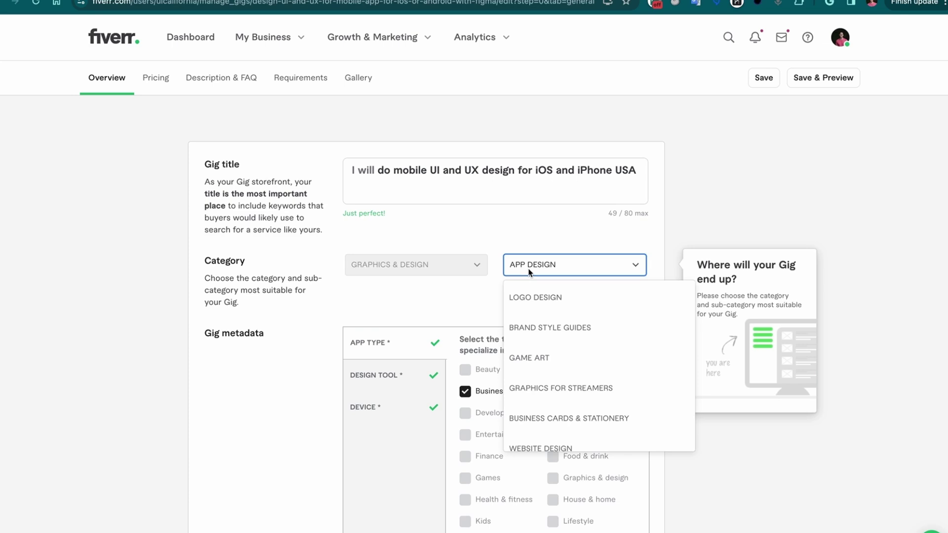
Keep APP DESIGN as subcategory and check the Figma design tool and Mobile/Tablet devices
{"action": "left_click", "coordinate": [541, 220]}
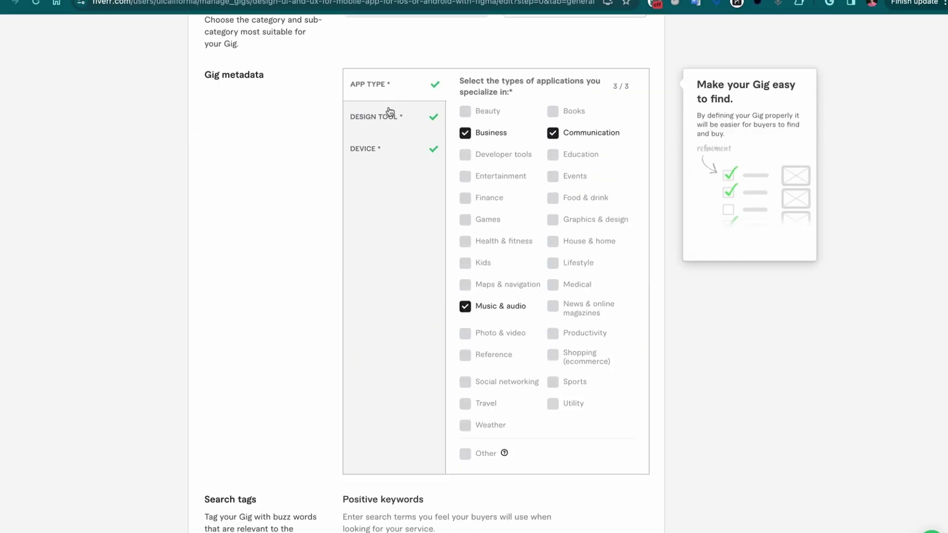
{"action": "left_click", "coordinate": [390, 112]}
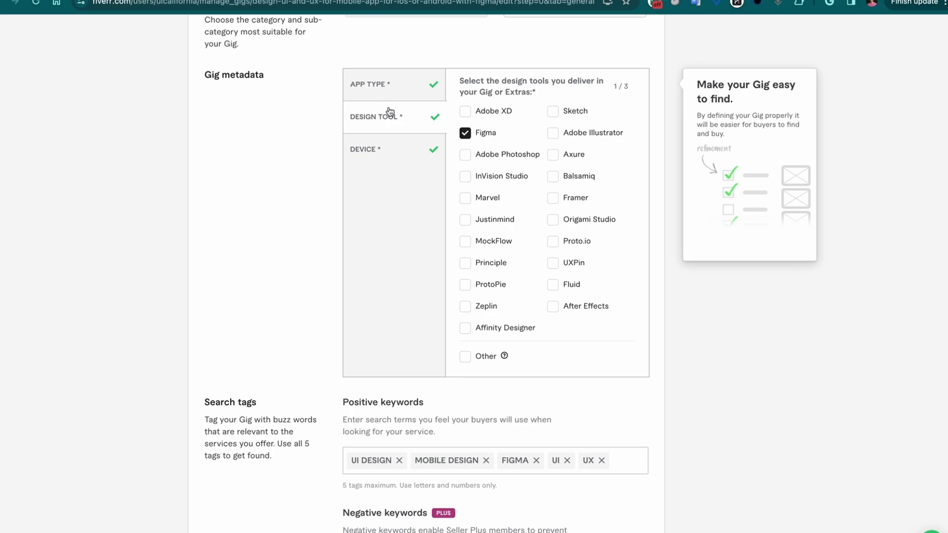
{"action": "left_click", "coordinate": [410, 146]}
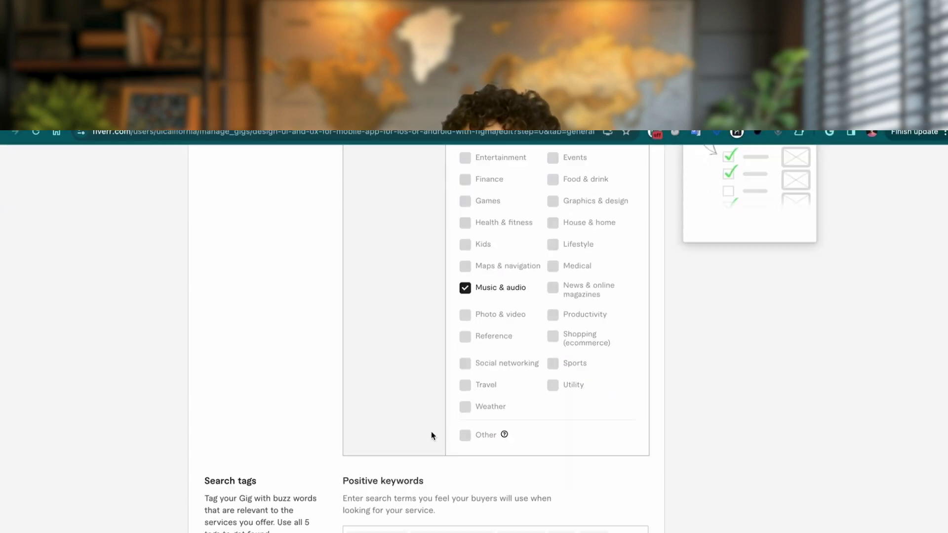
On the Fiverr homepage, search 'ui design' for autocomplete suggestions, then select it to replace
{"action": "scroll", "coordinate": [431, 436], "scroll_direction": "down", "scroll_amount": 3}
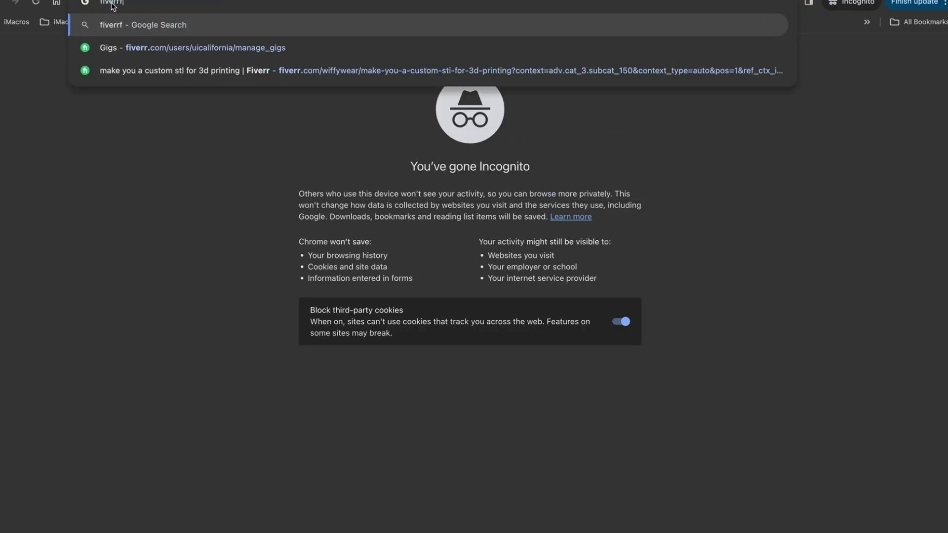
{"action": "key", "text": "Return"}
{"action": "type", "text": "ui die"}
{"action": "type", "text": "gn"}
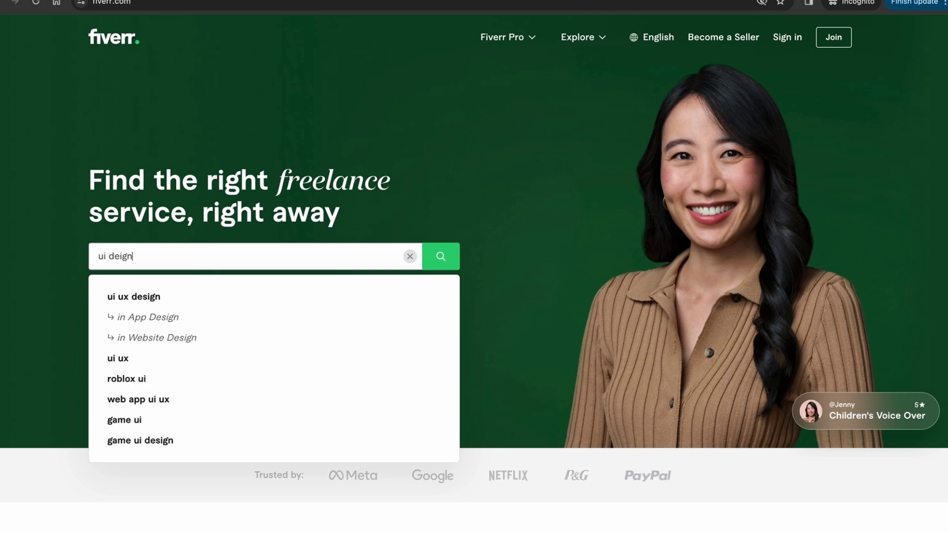
{"action": "key", "text": "BackSpace"}
{"action": "key", "text": "BackSpace"}
{"action": "key", "text": "BackSpace"}
{"action": "key", "text": "BackSpace"}
{"action": "type", "text": "esign"}
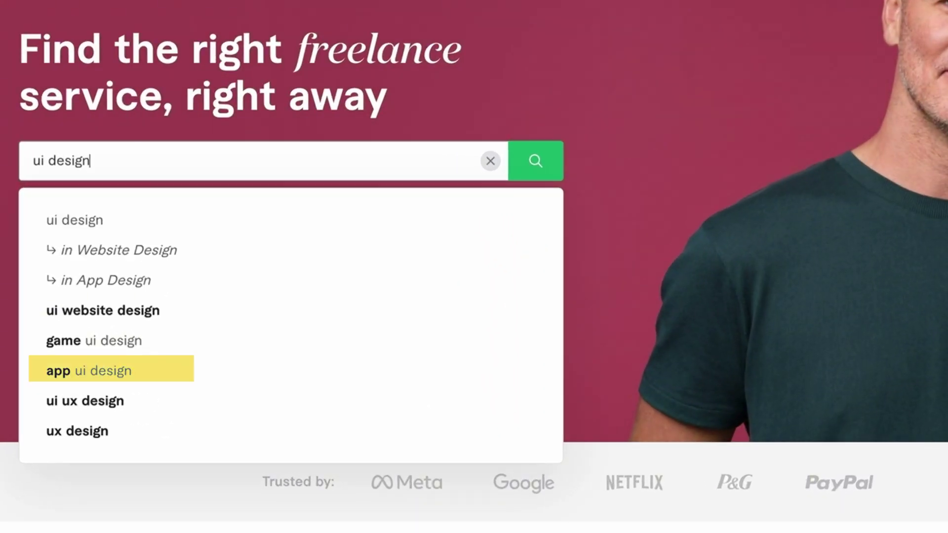
{"action": "triple_click", "coordinate": [100, 157]}
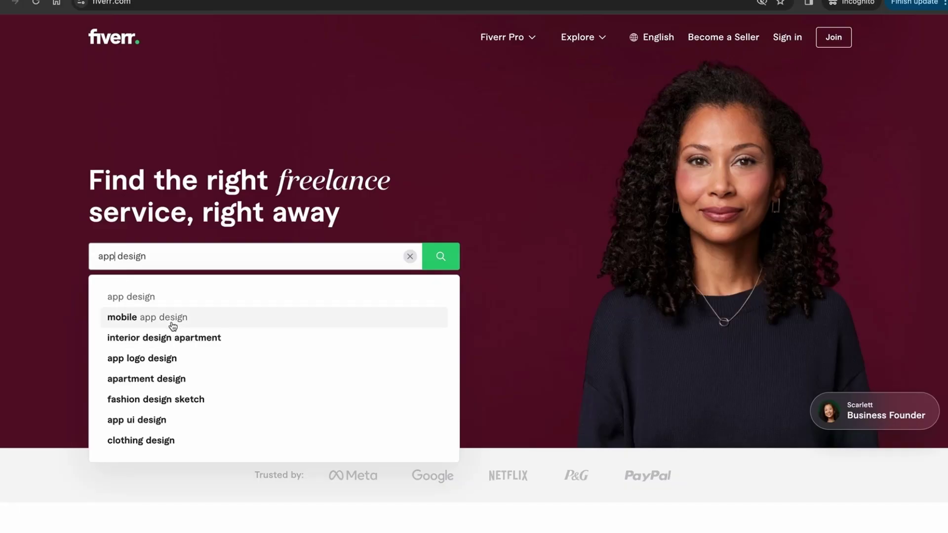
Search for the 'mobile app design' suggestion and browse the results
{"action": "left_click", "coordinate": [171, 324]}
{"action": "scroll", "coordinate": [228, 330], "scroll_direction": "down", "scroll_amount": 5}
{"action": "scroll", "coordinate": [227, 332], "scroll_direction": "up", "scroll_amount": 3}
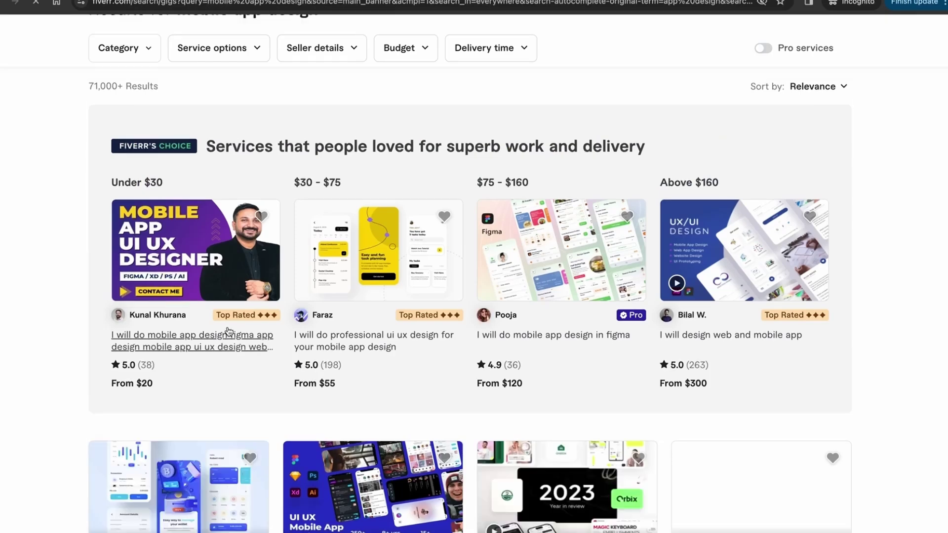
{"action": "scroll", "coordinate": [207, 346], "scroll_direction": "down", "scroll_amount": 3}
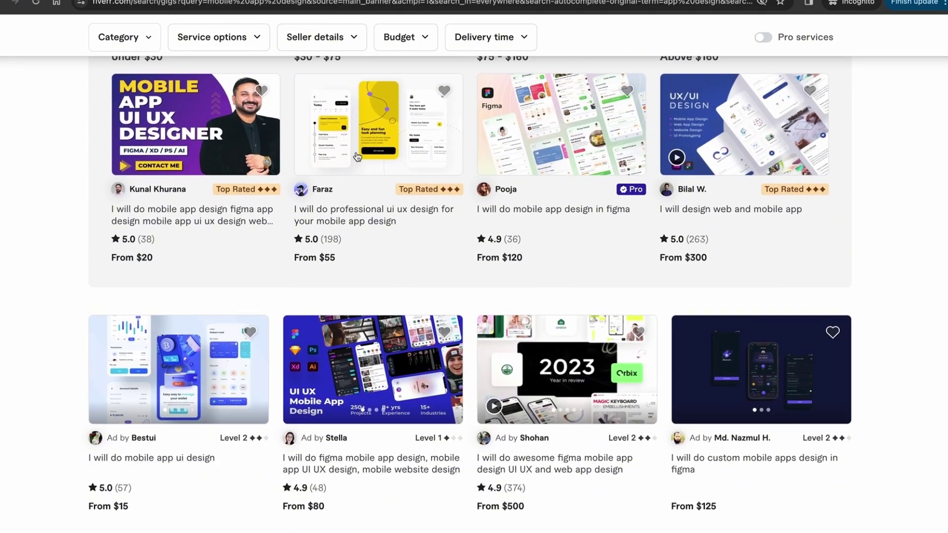
Open a competing mobile app UI gig and review its packages, pricing and reviews
{"action": "left_click", "coordinate": [177, 370]}
{"action": "scroll", "coordinate": [299, 289], "scroll_direction": "down", "scroll_amount": 15}
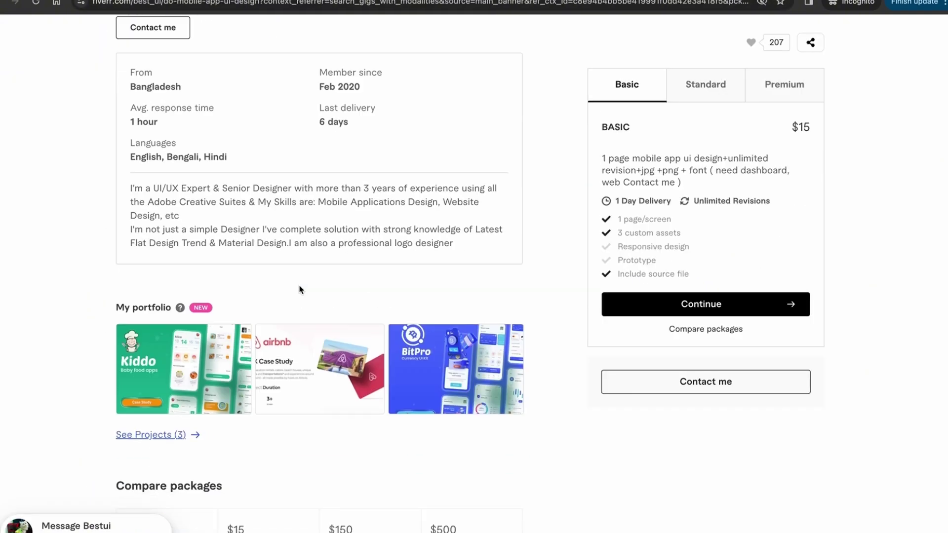
{"action": "scroll", "coordinate": [300, 289], "scroll_direction": "down", "scroll_amount": 20}
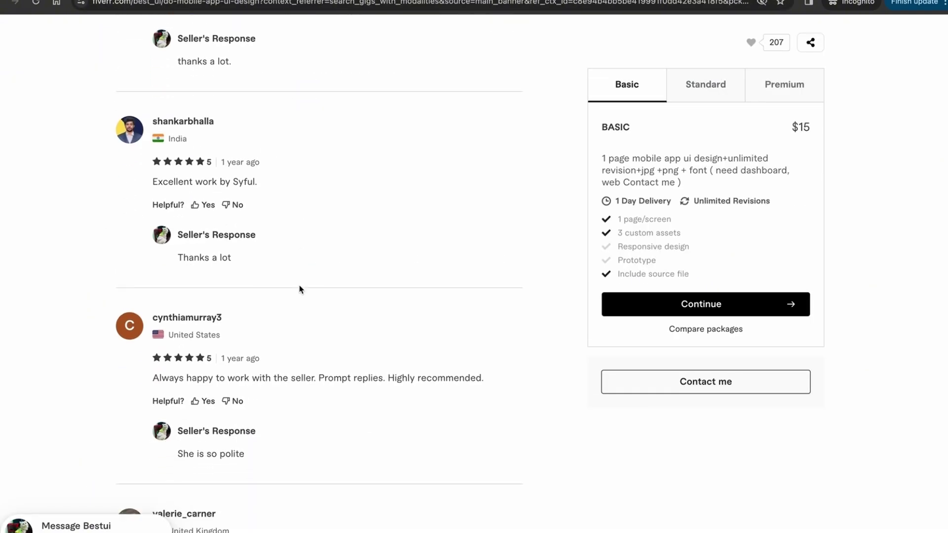
{"action": "scroll", "coordinate": [277, 346], "scroll_direction": "down", "scroll_amount": 3}
{"action": "scroll", "coordinate": [254, 261], "scroll_direction": "up", "scroll_amount": 4}
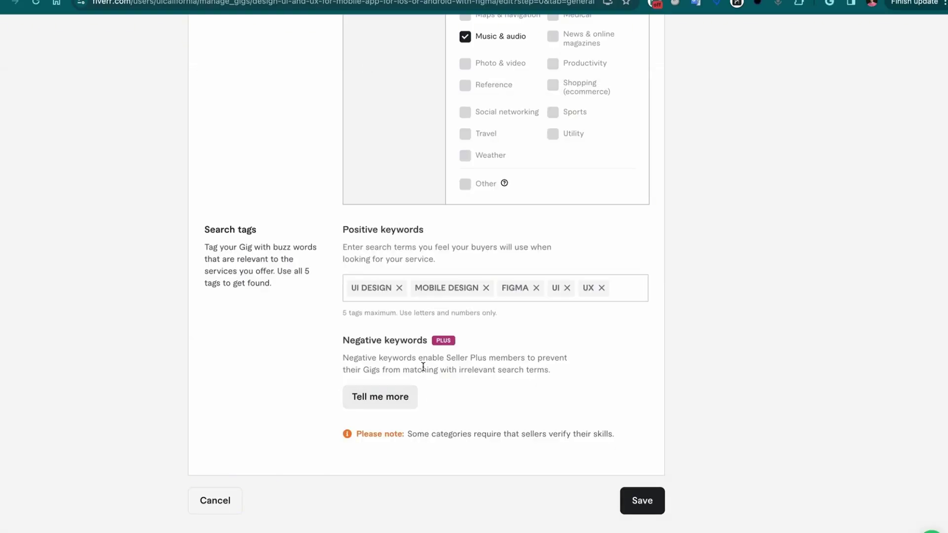
Go back to the gig editor's Search tags showing UI DESIGN, MOBILE DESIGN, FIGMA, UI, UX
{"action": "mouse_move", "coordinate": [464, 309]}
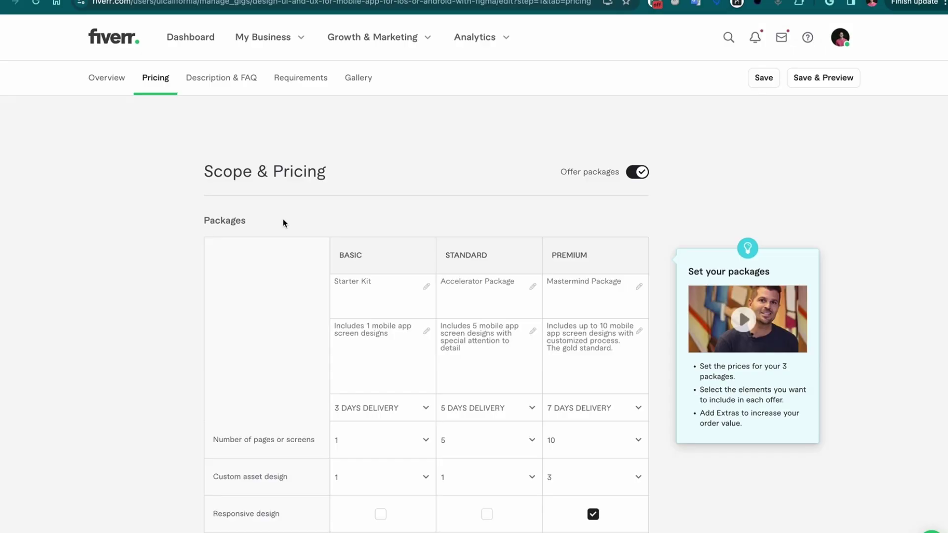
{"action": "scroll", "coordinate": [284, 221], "scroll_direction": "down", "scroll_amount": 3}
{"action": "scroll", "coordinate": [283, 223], "scroll_direction": "down", "scroll_amount": 1}
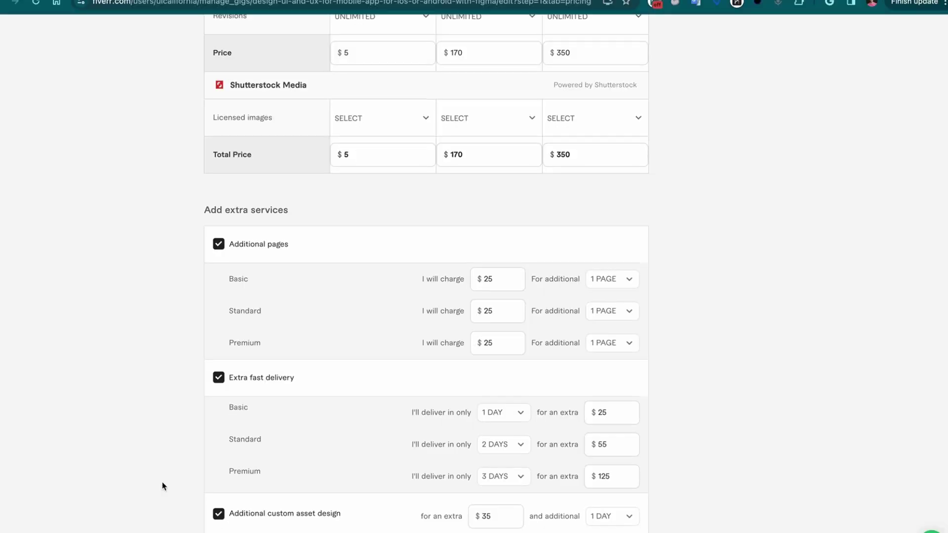
Scroll past Add extra services to Save & Continue for the Description & FAQ step
{"action": "scroll", "coordinate": [162, 485], "scroll_direction": "down", "scroll_amount": 5}
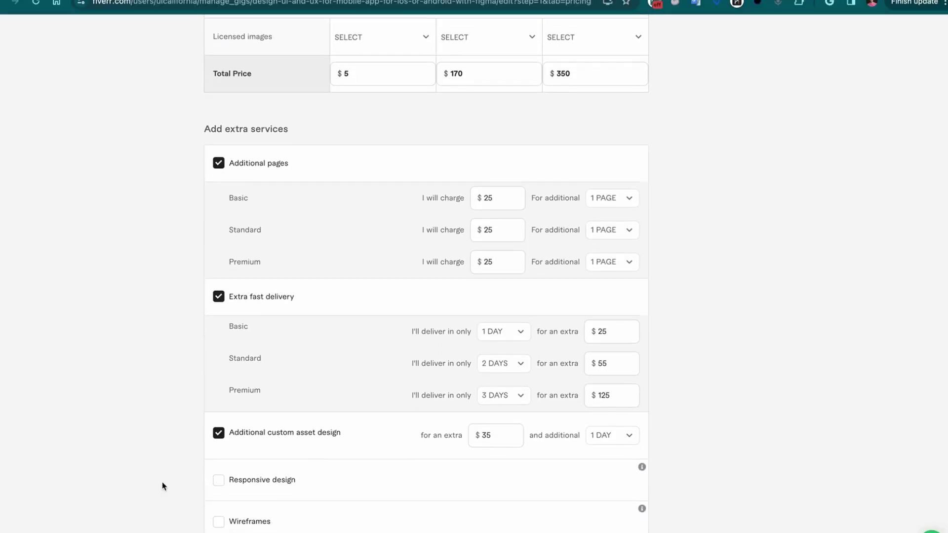
{"action": "mouse_move", "coordinate": [311, 89]}
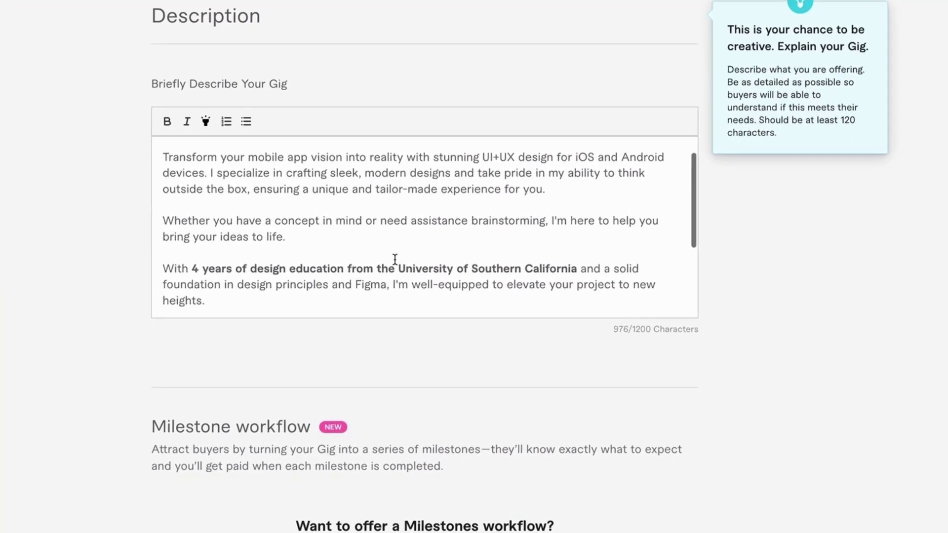
{"action": "scroll", "coordinate": [400, 281], "scroll_direction": "down", "scroll_amount": 2}
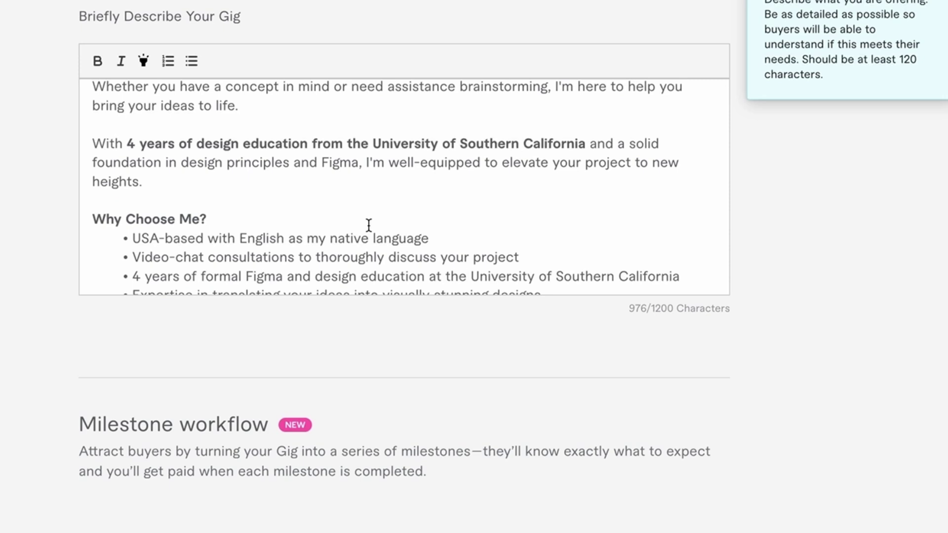
{"action": "scroll", "coordinate": [369, 226], "scroll_direction": "down", "scroll_amount": 2}
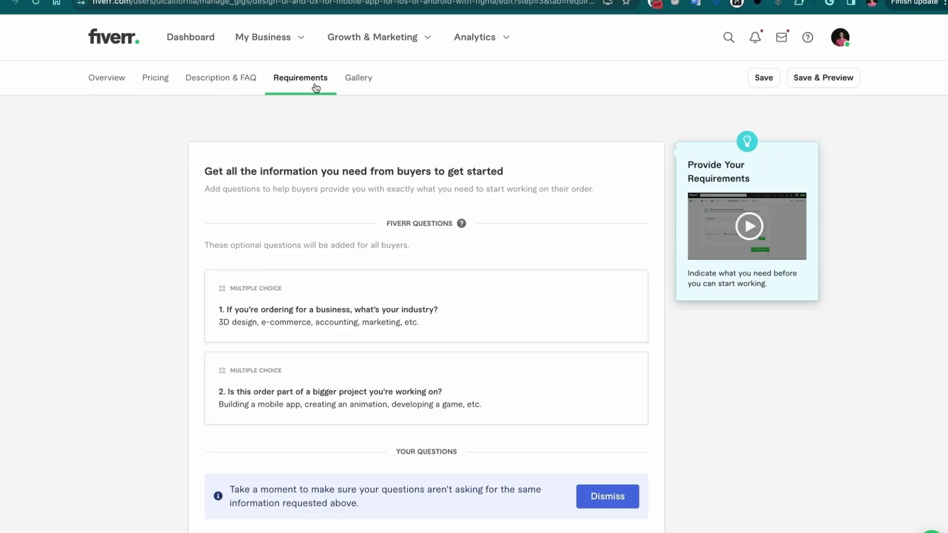
Scroll down the Requirements page to the Your Questions list
{"action": "scroll", "coordinate": [482, 377], "scroll_direction": "down", "scroll_amount": 5}
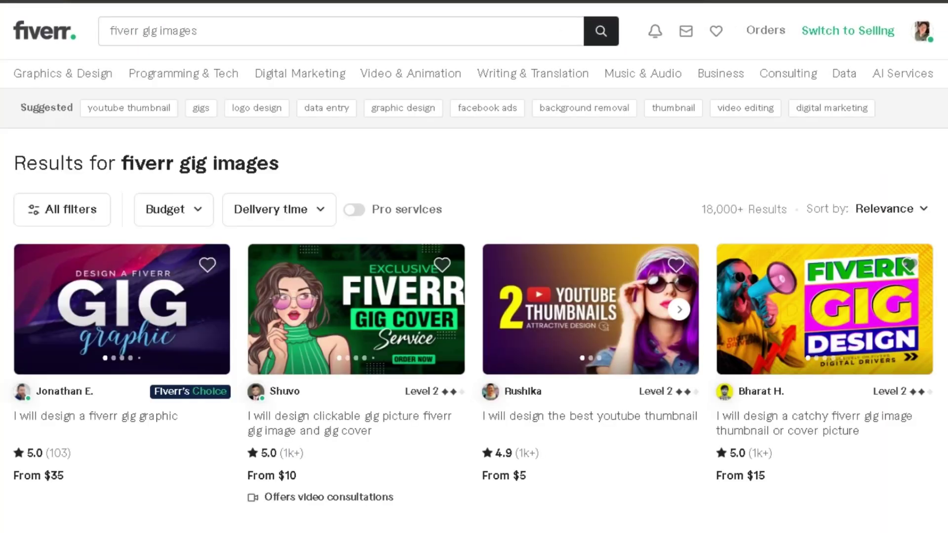
Scroll through the 'fiverr gig images' result cards to compare sellers' gig image designs
{"action": "scroll", "coordinate": [474, 296], "scroll_direction": "down", "scroll_amount": 9}
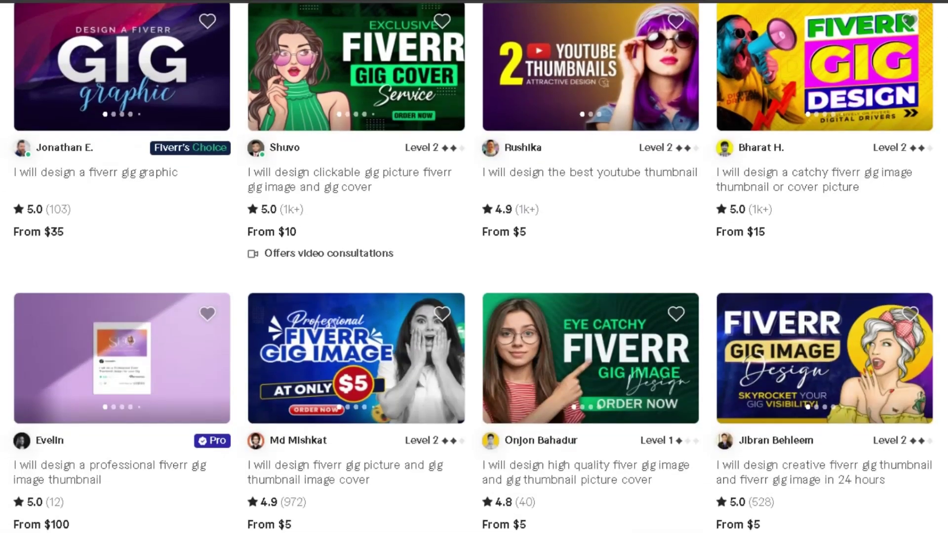
{"action": "scroll", "coordinate": [474, 296], "scroll_direction": "down", "scroll_amount": 10}
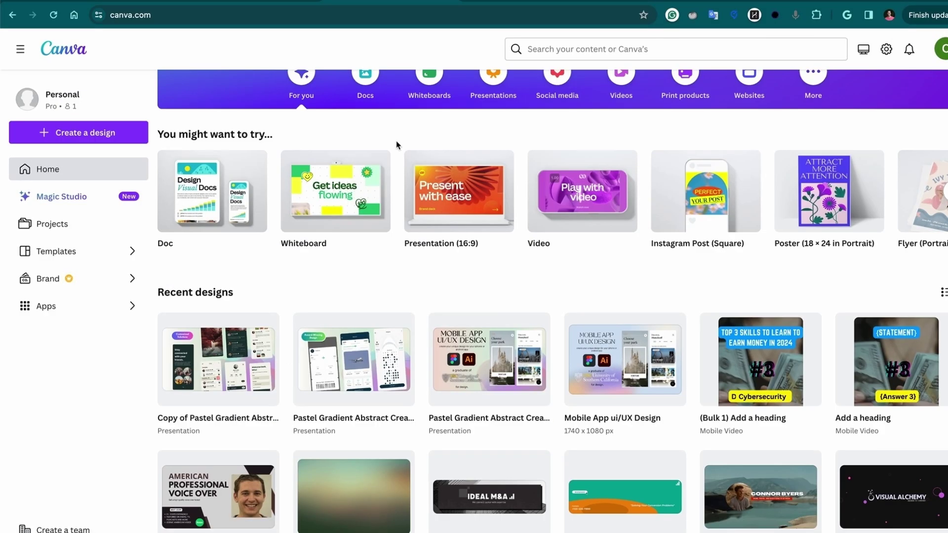
Search Canva for 'figma gig template' and open the Pastel Gradient Abstract Creative Portfolio template
{"action": "left_click", "coordinate": [555, 49]}
{"action": "type", "text": "figma gig template"}
{"action": "key", "text": "Return"}
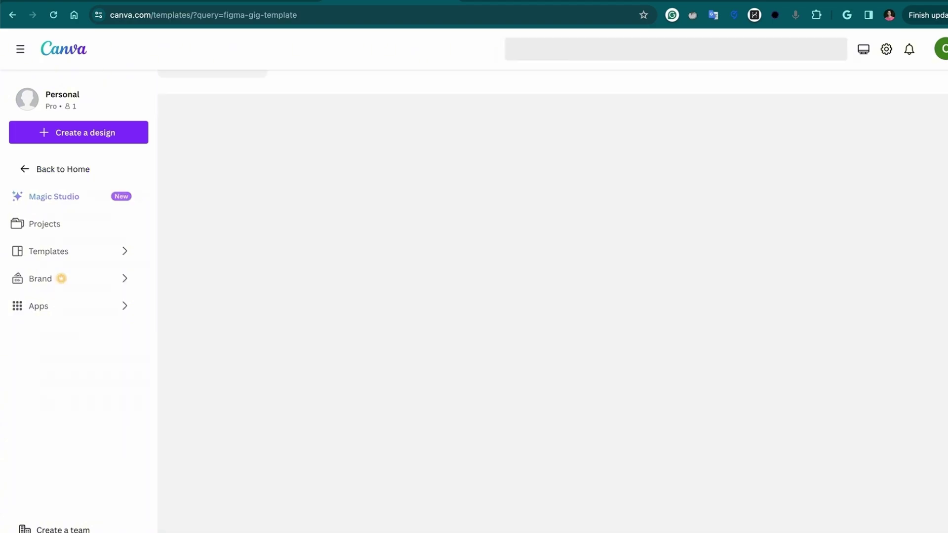
{"action": "scroll", "coordinate": [560, 218], "scroll_direction": "down", "scroll_amount": 15}
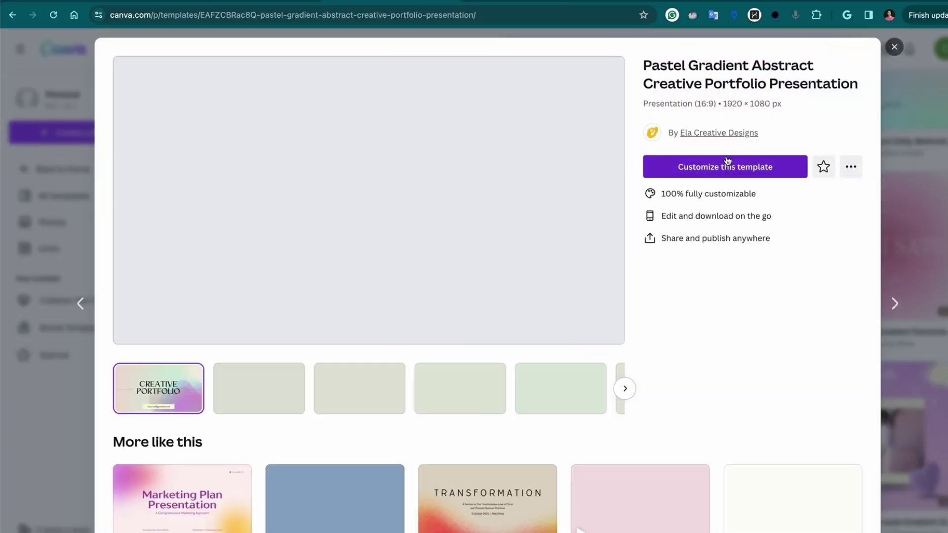
{"action": "left_click", "coordinate": [726, 161]}
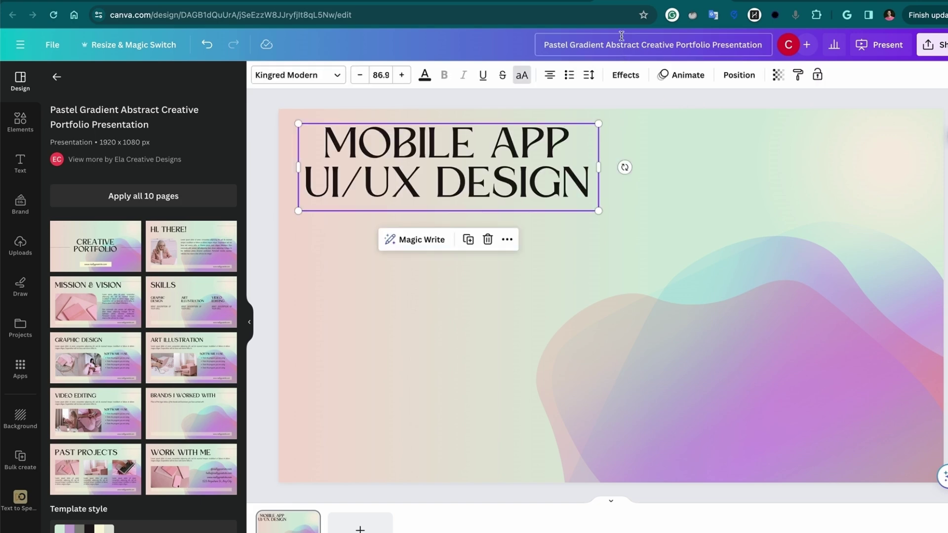
Paste the Figma/Illustrator icons, USC graduate line and phone mockups onto the title slide
{"action": "left_click", "coordinate": [644, 123]}
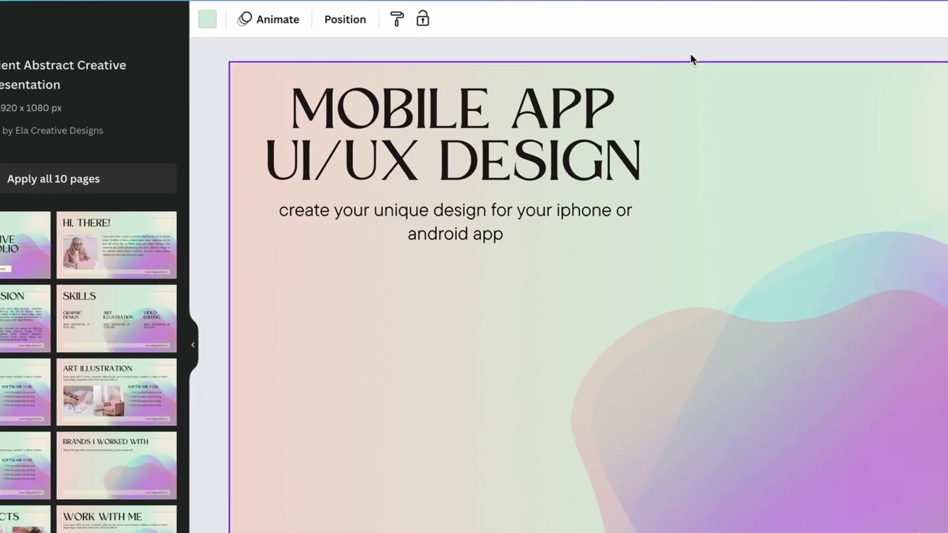
{"action": "key", "text": "ctrl+v"}
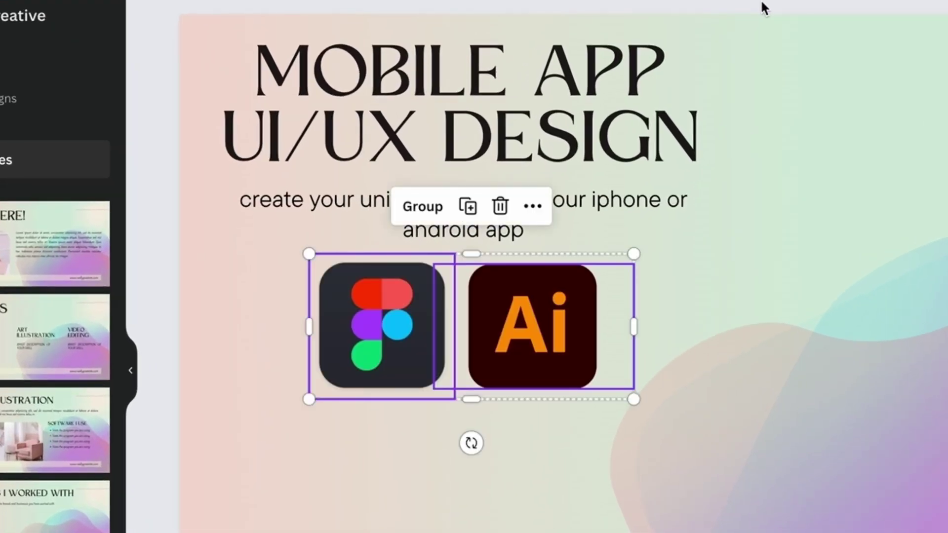
{"action": "left_click", "coordinate": [636, 25]}
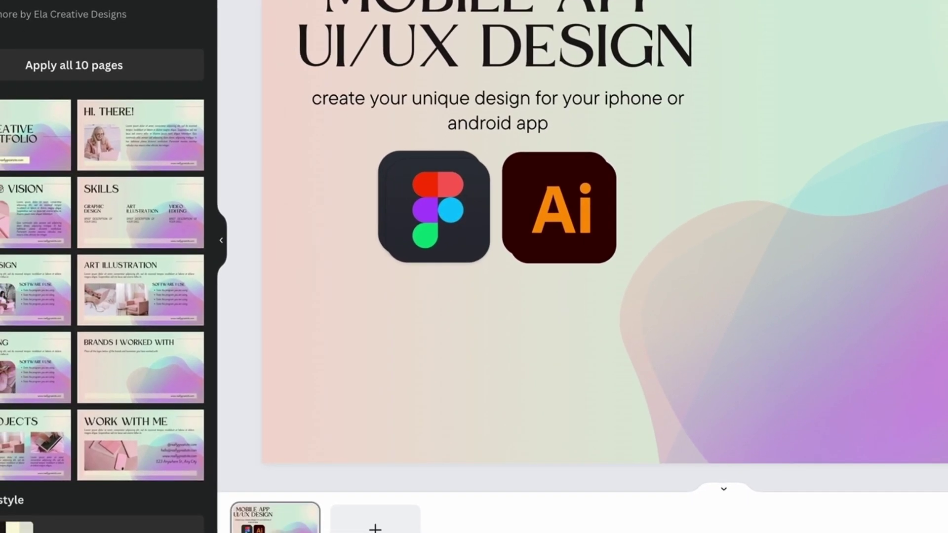
{"action": "key", "text": "ctrl+v"}
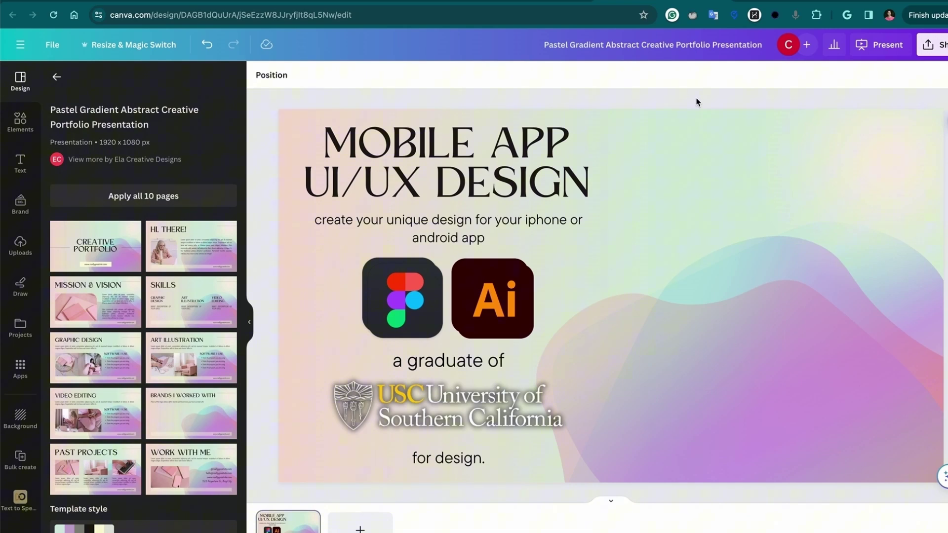
{"action": "key", "text": "ctrl+v"}
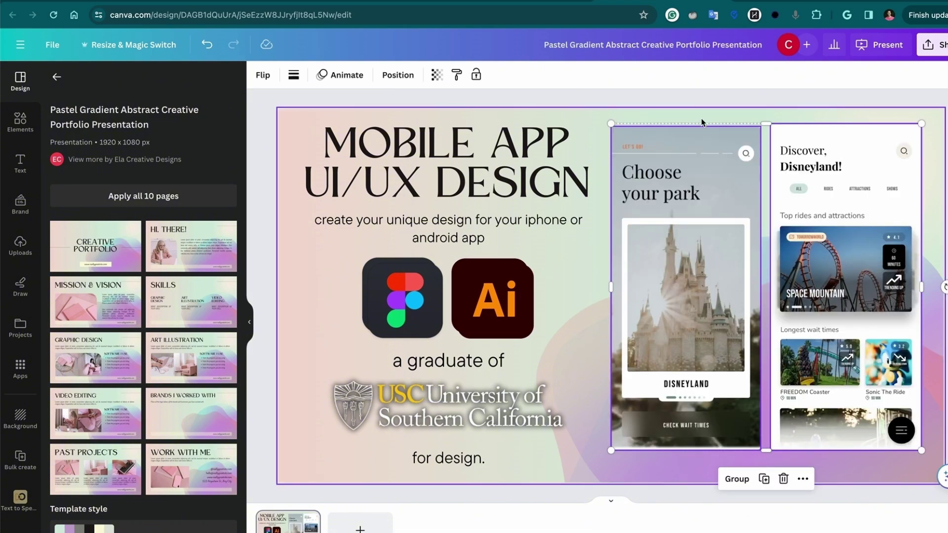
{"action": "left_click", "coordinate": [713, 103]}
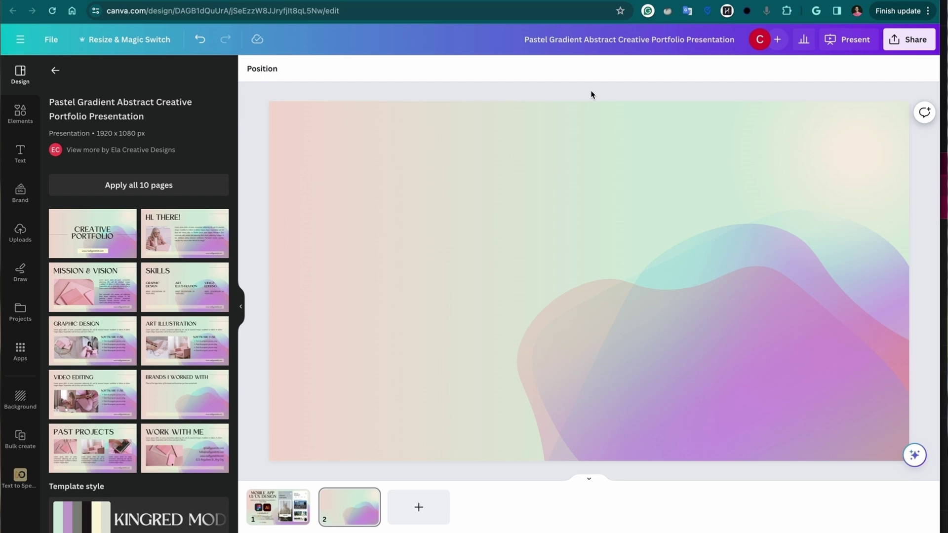
Paste flight-app mockups under page 2's Award-Winning Design badge and chat screens onto page 3, then review pages
{"action": "key", "text": "ctrl+v"}
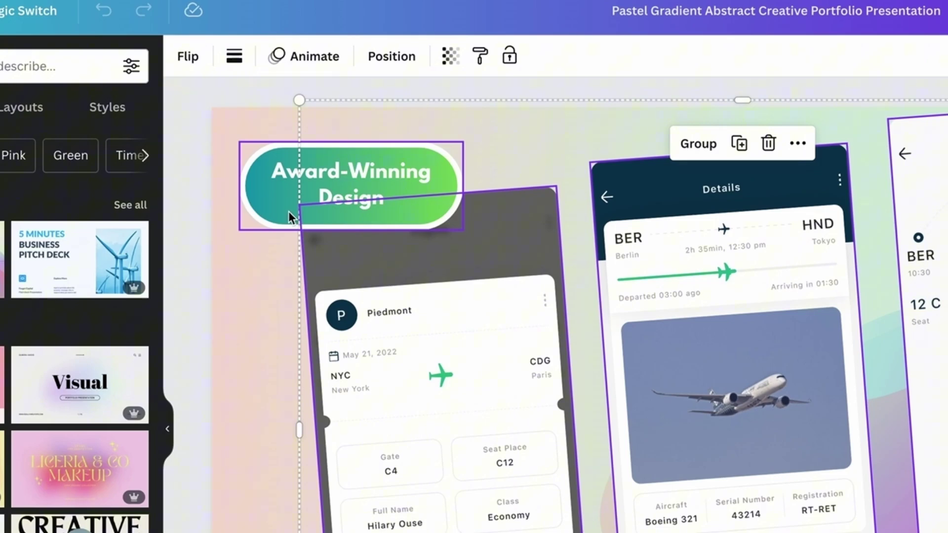
{"action": "left_click", "coordinate": [288, 211]}
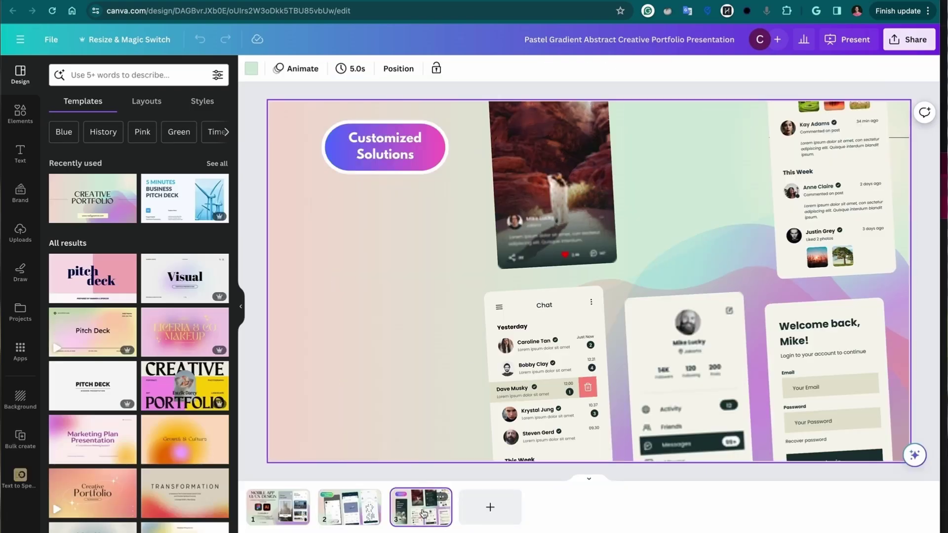
{"action": "key", "text": "ctrl+v"}
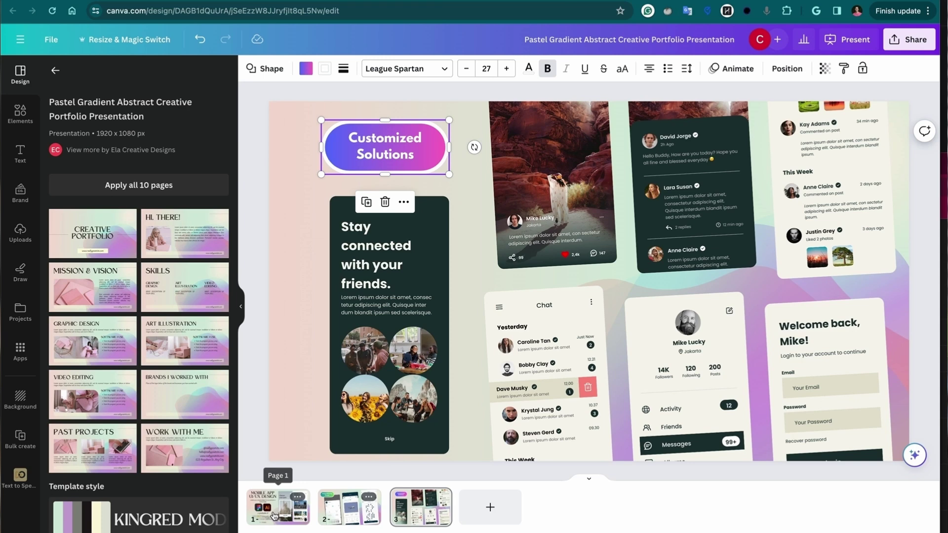
{"action": "left_click", "coordinate": [274, 515]}
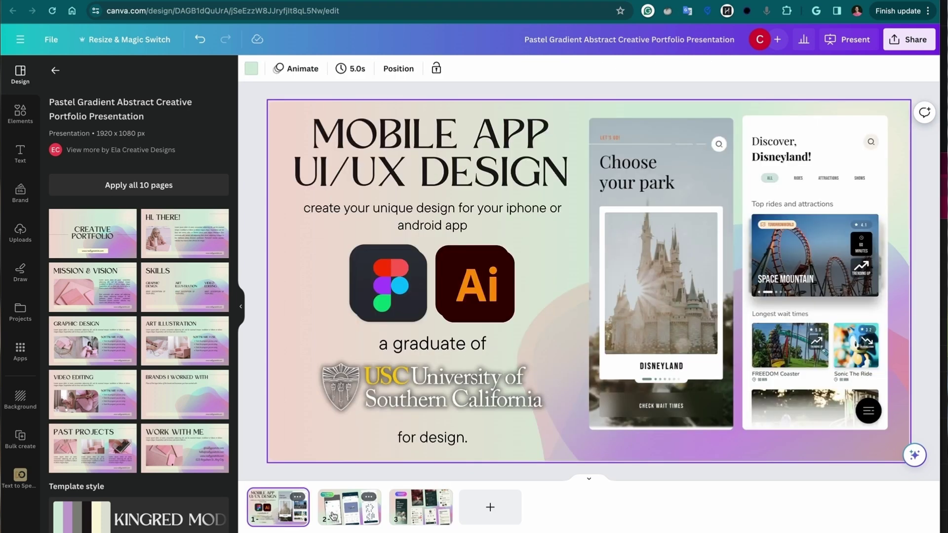
{"action": "left_click", "coordinate": [359, 515]}
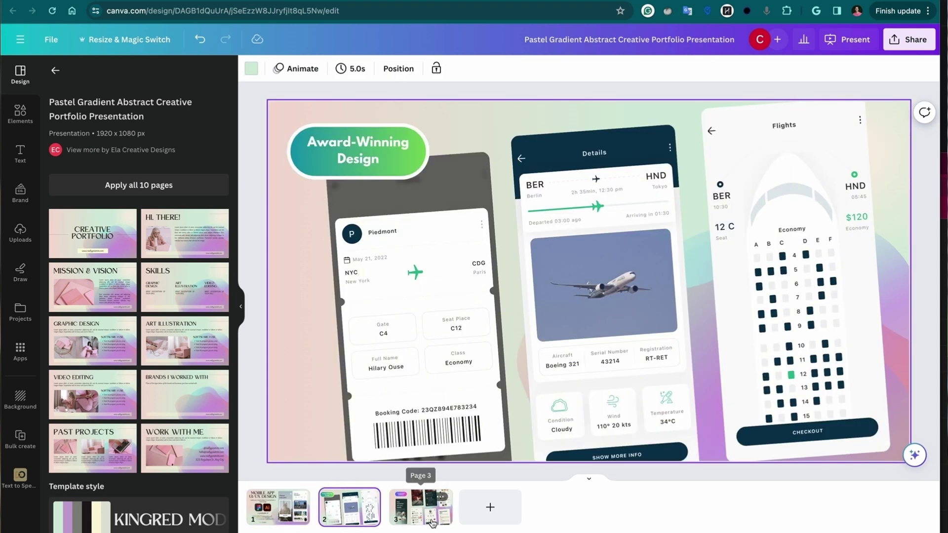